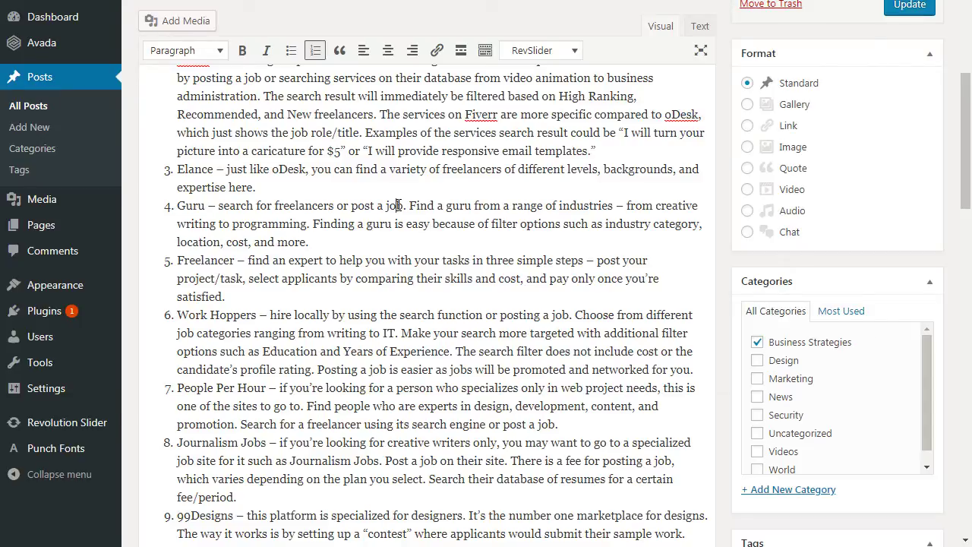
Step: Add a blank line after '…your niche.', above 'Here are 10 of the most popular…'
{"action": "scroll", "coordinate": [398, 205], "scroll_direction": "up", "scroll_amount": 4}
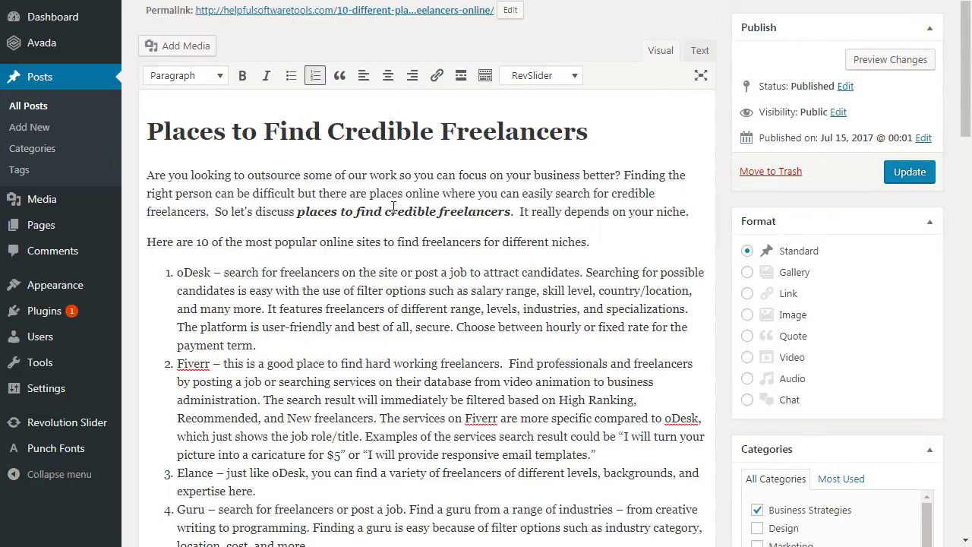
{"action": "scroll", "coordinate": [469, 199], "scroll_direction": "down", "scroll_amount": 8}
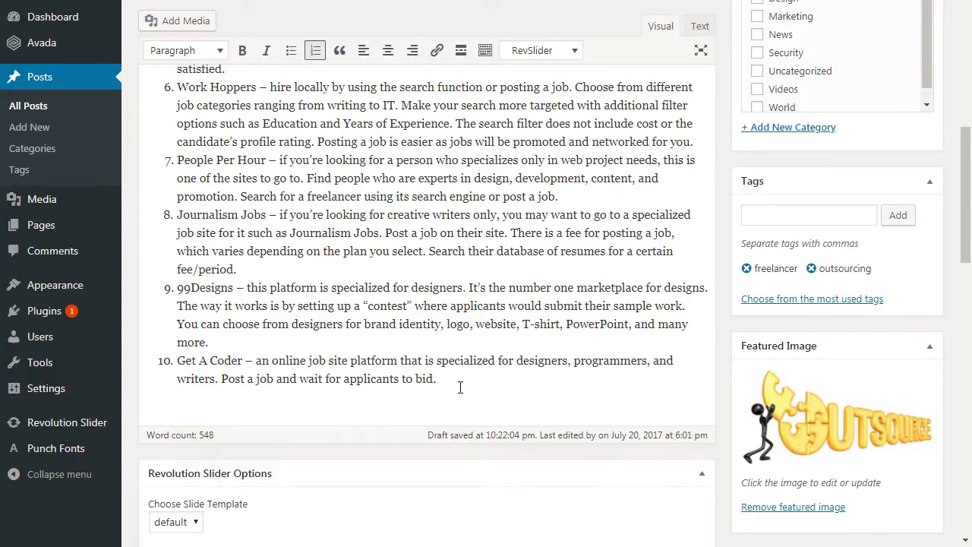
{"action": "scroll", "coordinate": [460, 387], "scroll_direction": "up", "scroll_amount": 8}
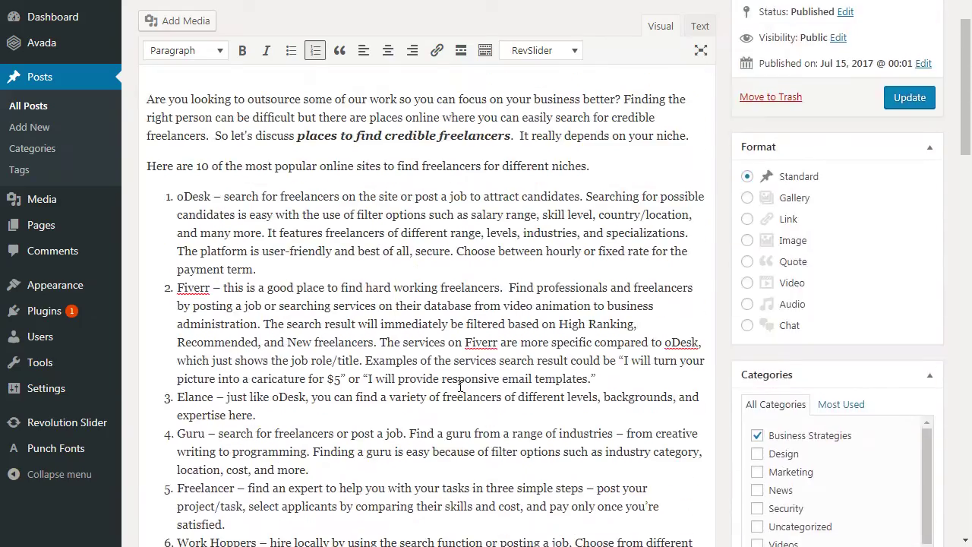
{"action": "scroll", "coordinate": [368, 310], "scroll_direction": "down", "scroll_amount": 1}
{"action": "scroll", "coordinate": [423, 191], "scroll_direction": "up", "scroll_amount": 2}
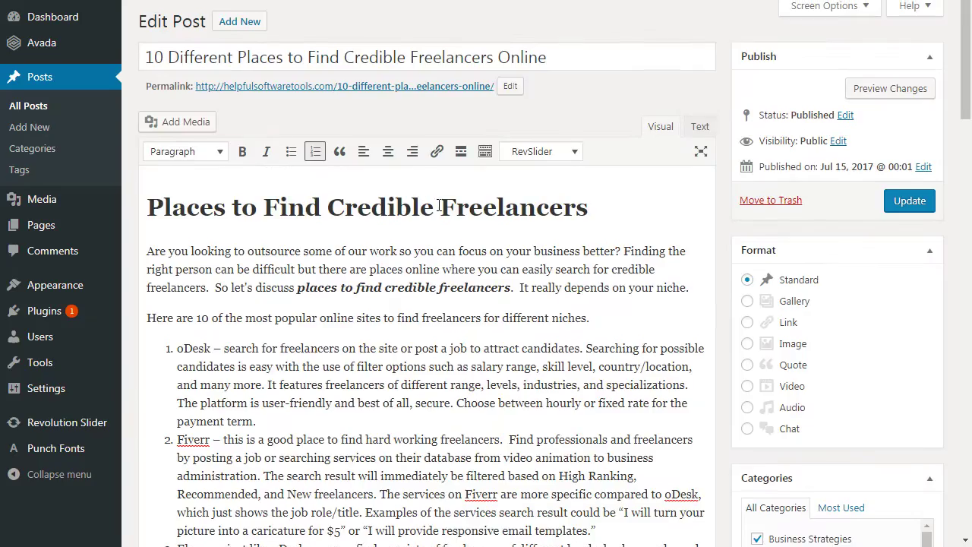
{"action": "scroll", "coordinate": [461, 229], "scroll_direction": "down", "scroll_amount": 1}
{"action": "scroll", "coordinate": [461, 229], "scroll_direction": "down", "scroll_amount": 1}
{"action": "left_click", "coordinate": [695, 215]}
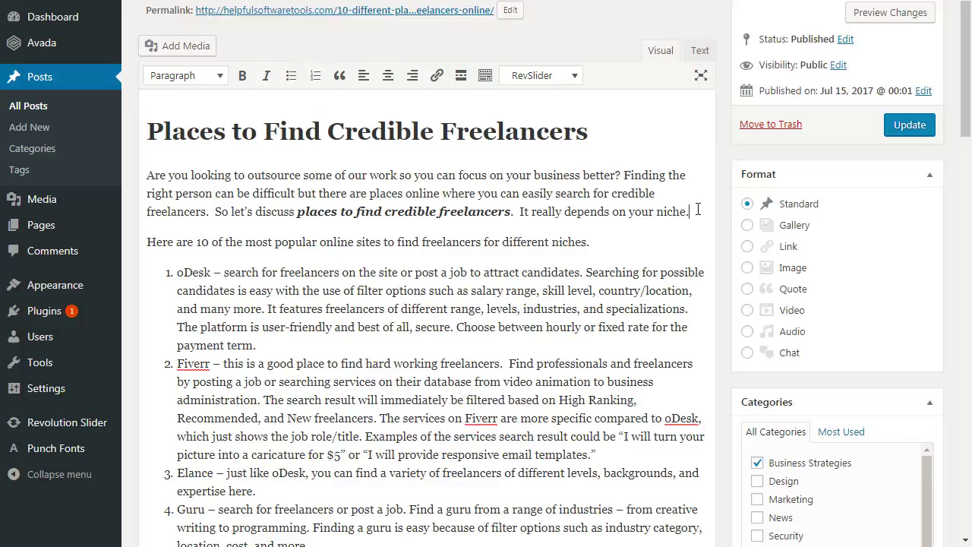
{"action": "key", "text": "Return"}
{"action": "scroll", "coordinate": [741, 267], "scroll_direction": "up", "scroll_amount": 2}
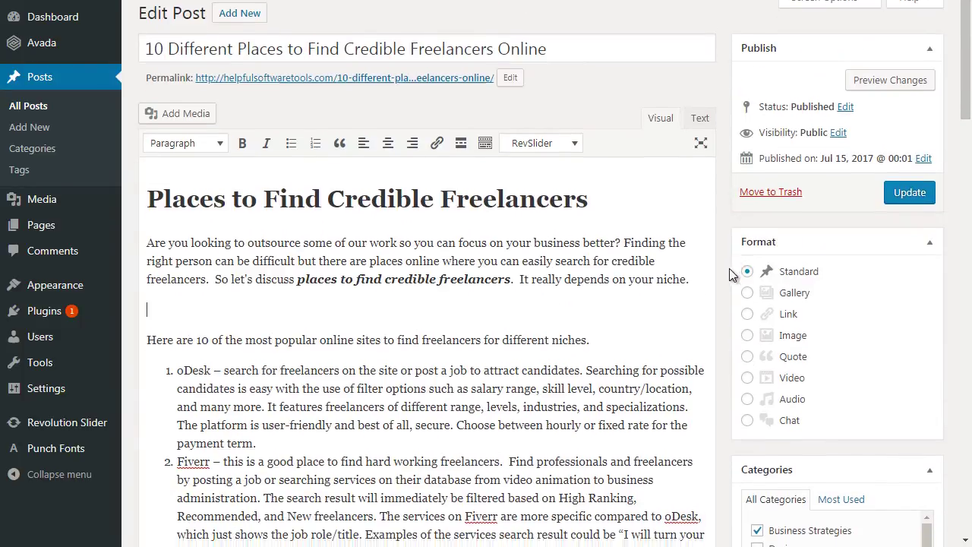
{"action": "scroll", "coordinate": [729, 269], "scroll_direction": "down", "scroll_amount": 5}
{"action": "scroll", "coordinate": [728, 271], "scroll_direction": "down", "scroll_amount": 5}
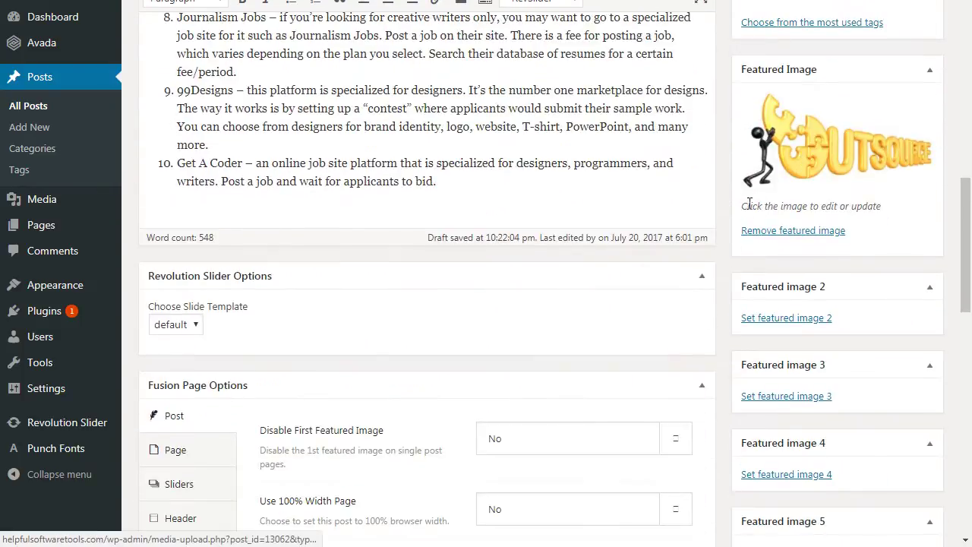
{"action": "scroll", "coordinate": [720, 239], "scroll_direction": "up", "scroll_amount": 5}
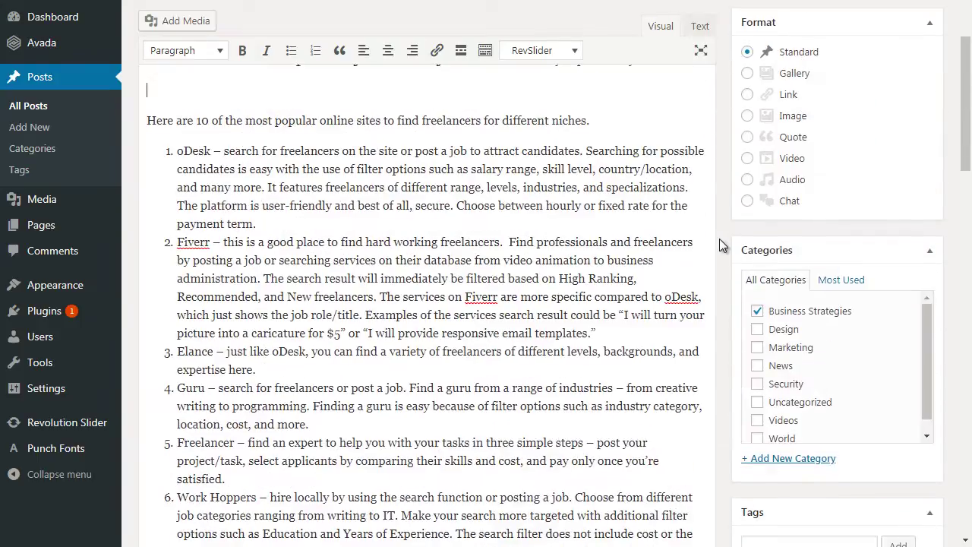
{"action": "scroll", "coordinate": [719, 239], "scroll_direction": "up", "scroll_amount": 1}
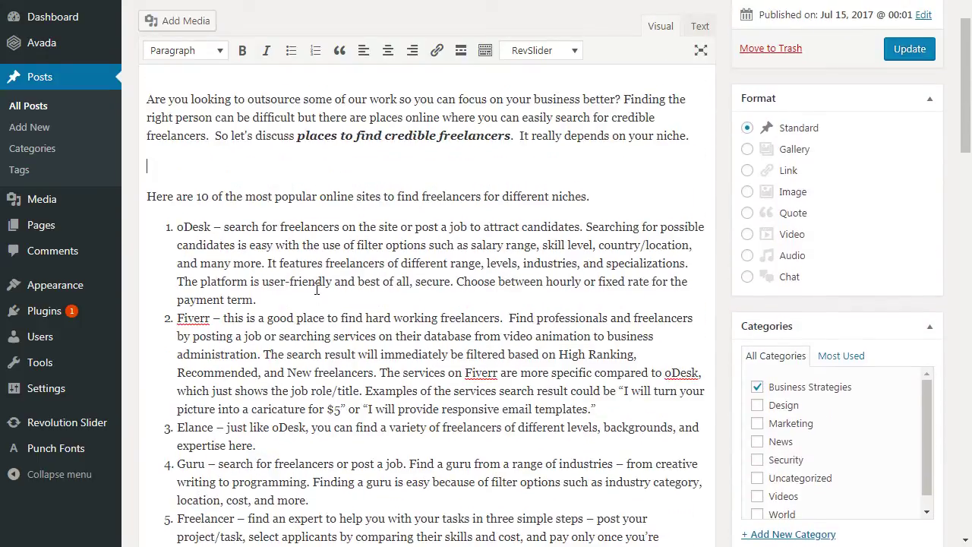
{"action": "scroll", "coordinate": [316, 287], "scroll_direction": "up", "scroll_amount": 1}
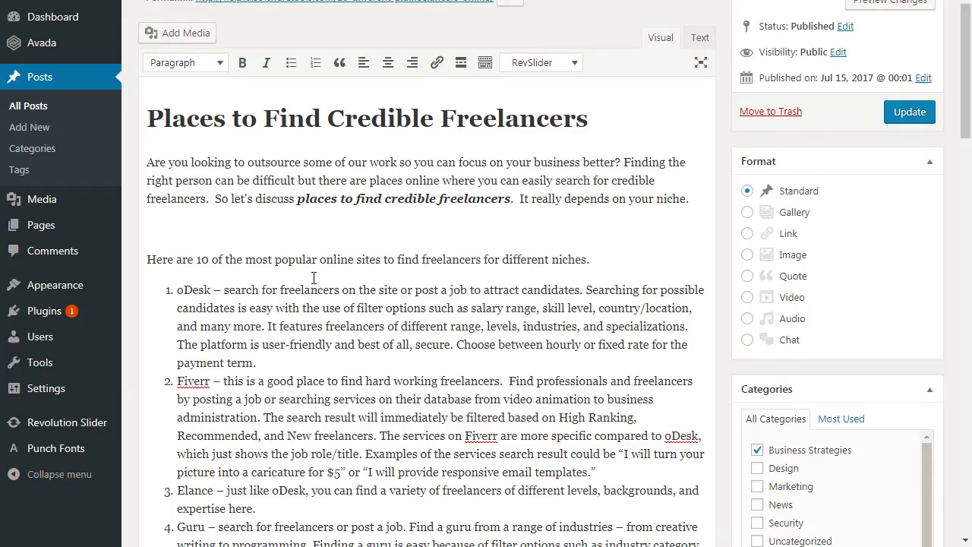
Step: Open Add Media and scroll through the Media Library images
{"action": "left_click", "coordinate": [194, 49]}
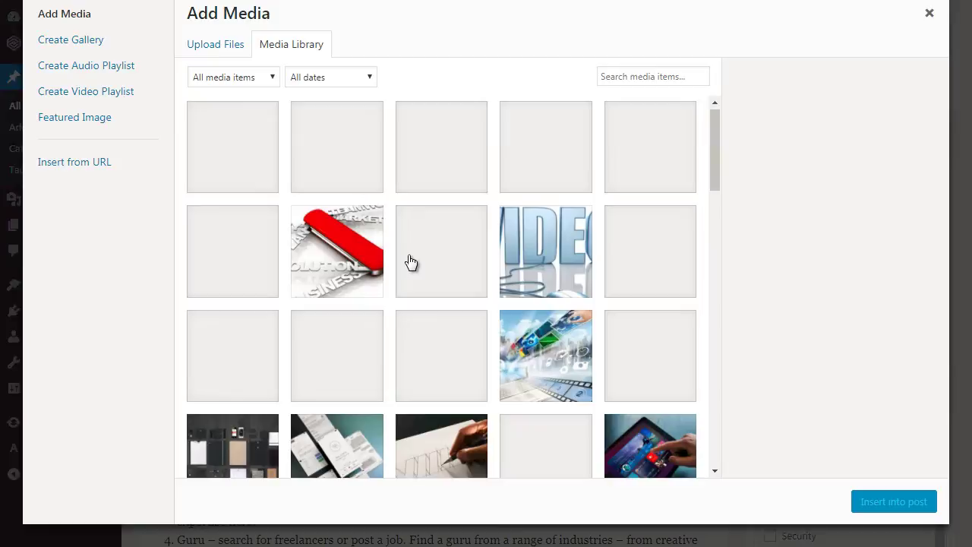
{"action": "scroll", "coordinate": [408, 263], "scroll_direction": "down", "scroll_amount": 3}
{"action": "scroll", "coordinate": [410, 261], "scroll_direction": "down", "scroll_amount": 3}
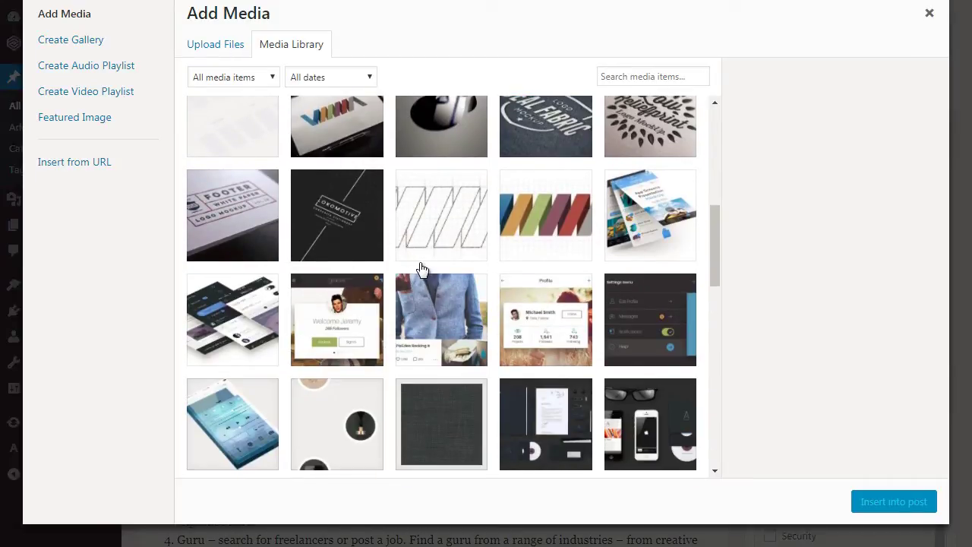
{"action": "scroll", "coordinate": [423, 269], "scroll_direction": "down", "scroll_amount": 3}
{"action": "scroll", "coordinate": [423, 269], "scroll_direction": "down", "scroll_amount": 2}
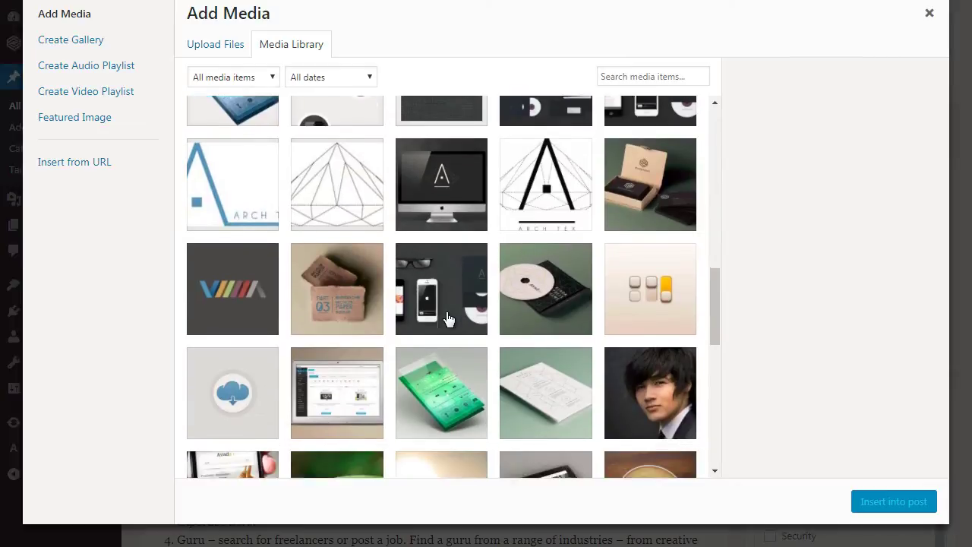
{"action": "scroll", "coordinate": [449, 318], "scroll_direction": "down", "scroll_amount": 2}
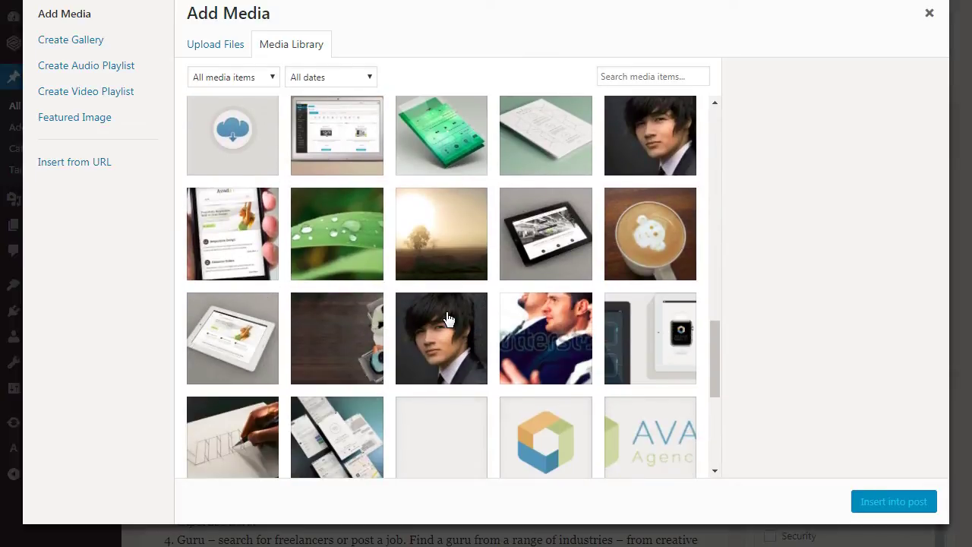
{"action": "scroll", "coordinate": [448, 318], "scroll_direction": "down", "scroll_amount": 1}
Step: Pick port_4_xml.jpg, check its attachment fields, and select the title 'port_4_xml' for replacement
{"action": "scroll", "coordinate": [445, 319], "scroll_direction": "up", "scroll_amount": 1}
{"action": "left_click", "coordinate": [336, 135]}
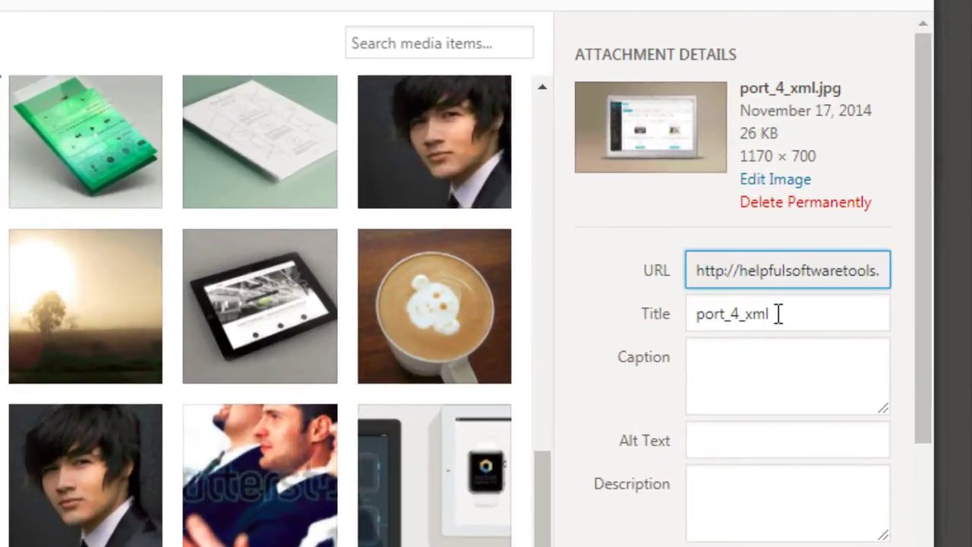
{"action": "left_click", "coordinate": [778, 314]}
{"action": "left_click_drag", "start_coordinate": [757, 311], "coordinate": [676, 317]}
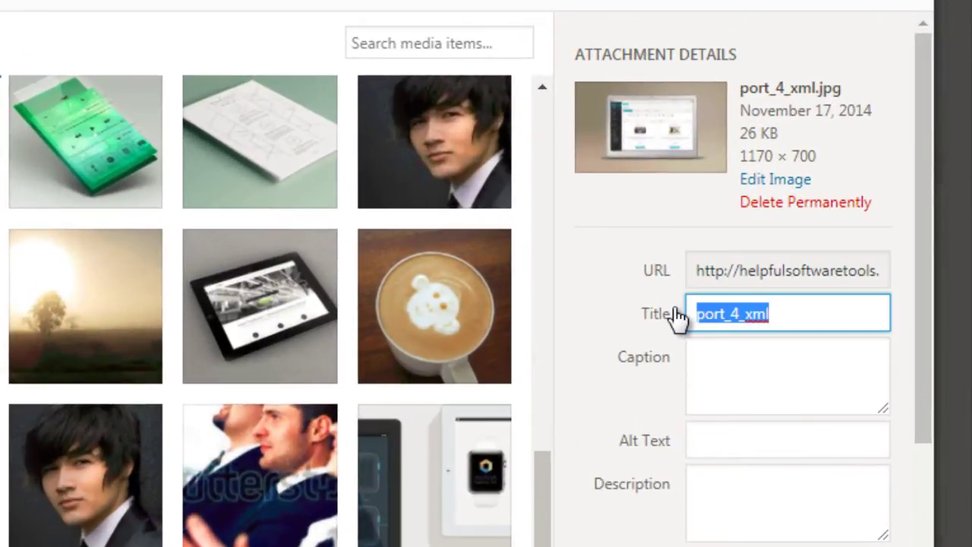
{"action": "left_click", "coordinate": [711, 380]}
{"action": "left_click", "coordinate": [727, 446]}
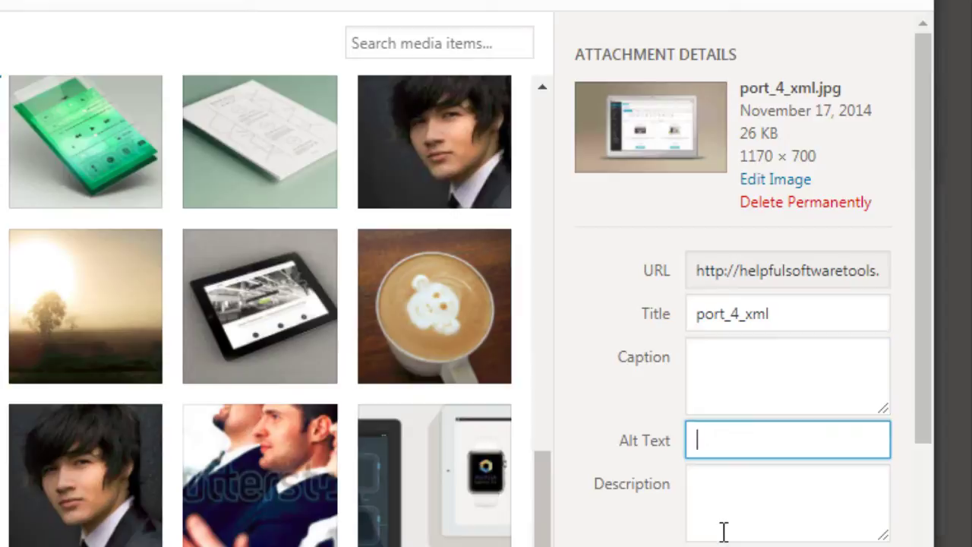
{"action": "left_click", "coordinate": [722, 525]}
{"action": "left_click_drag", "start_coordinate": [779, 314], "coordinate": [686, 314]}
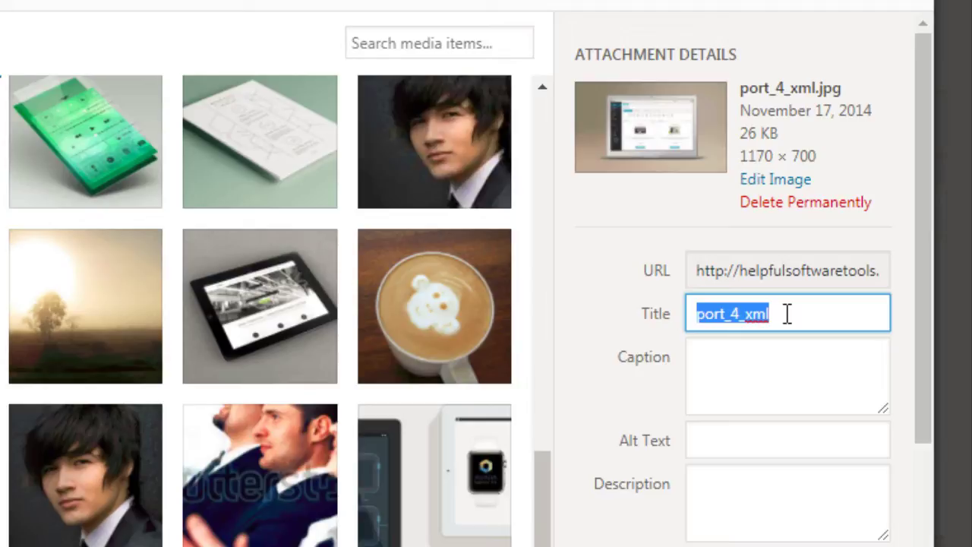
Step: Set alt text to 'Places to find credible freelancer' and title to 'Top 10 places to find credible freelancers'
{"action": "key", "text": "BackSpace"}
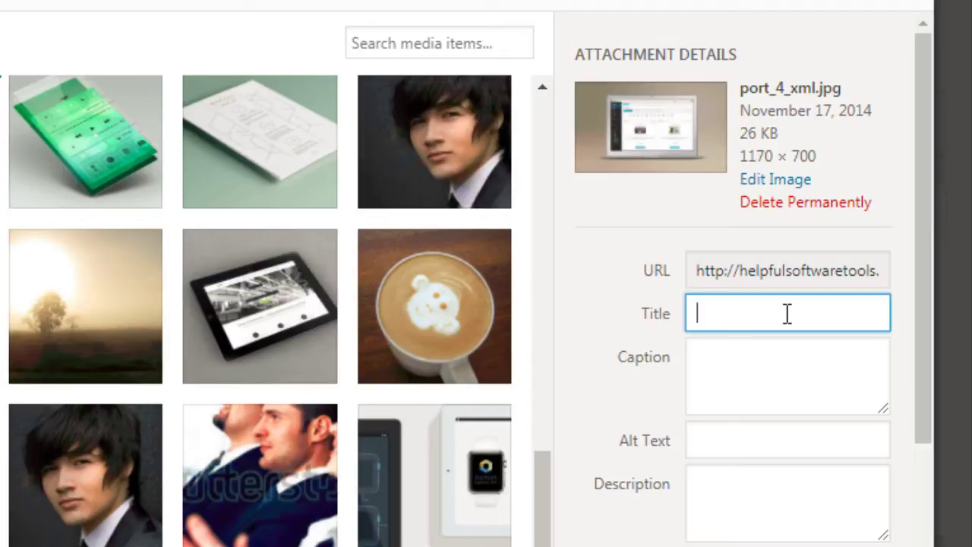
{"action": "type", "text": "Places to find credib"}
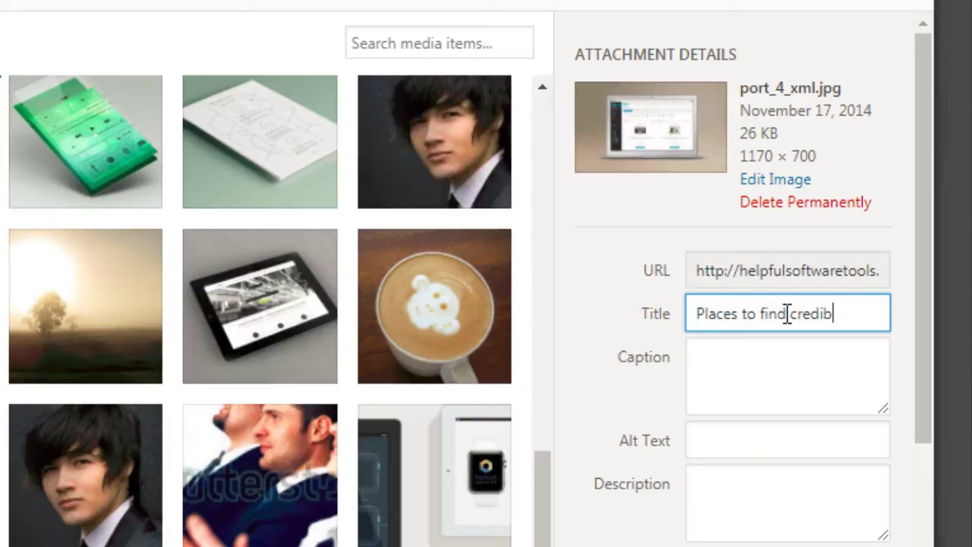
{"action": "type", "text": "le freelancer"}
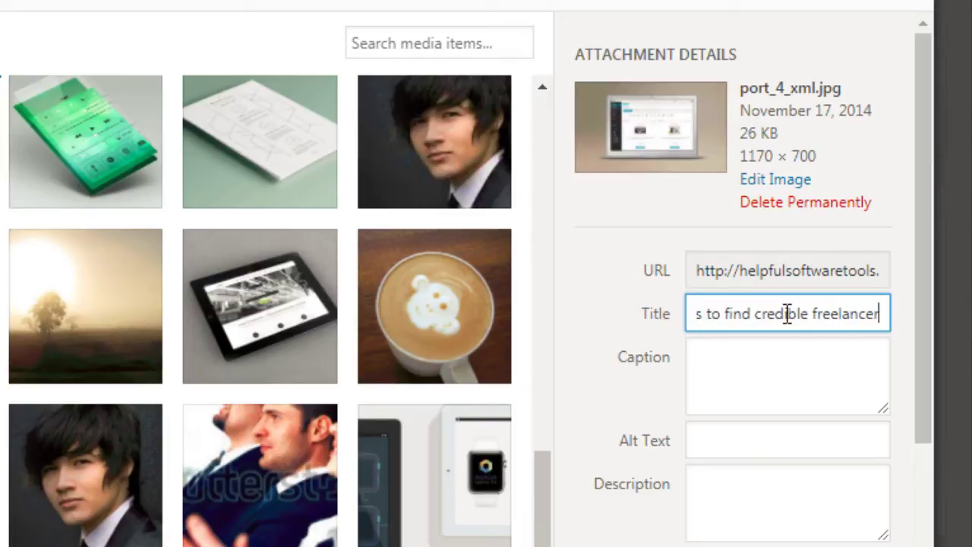
{"action": "key", "text": "ctrl+a"}
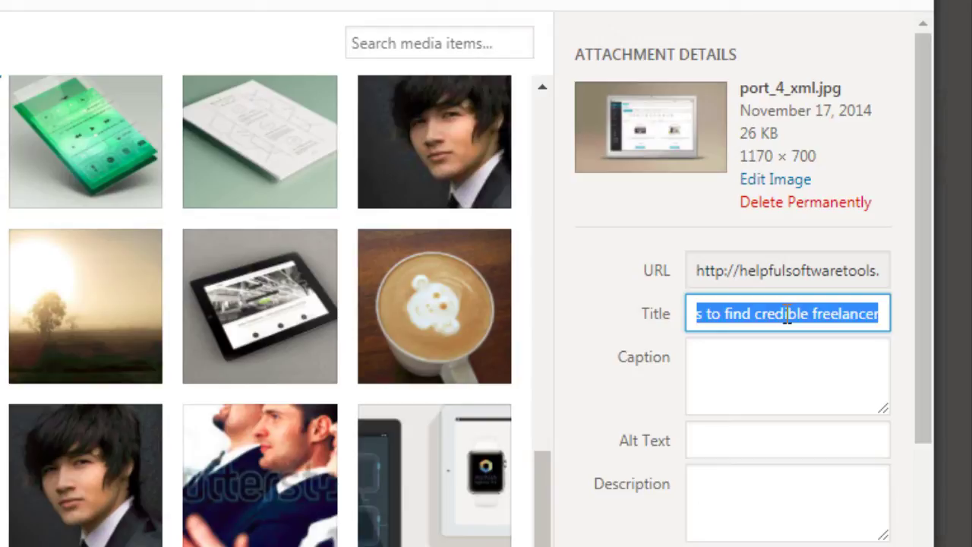
{"action": "key", "text": "ctrl+x"}
{"action": "left_click", "coordinate": [719, 428]}
{"action": "key", "text": "ctrl+v"}
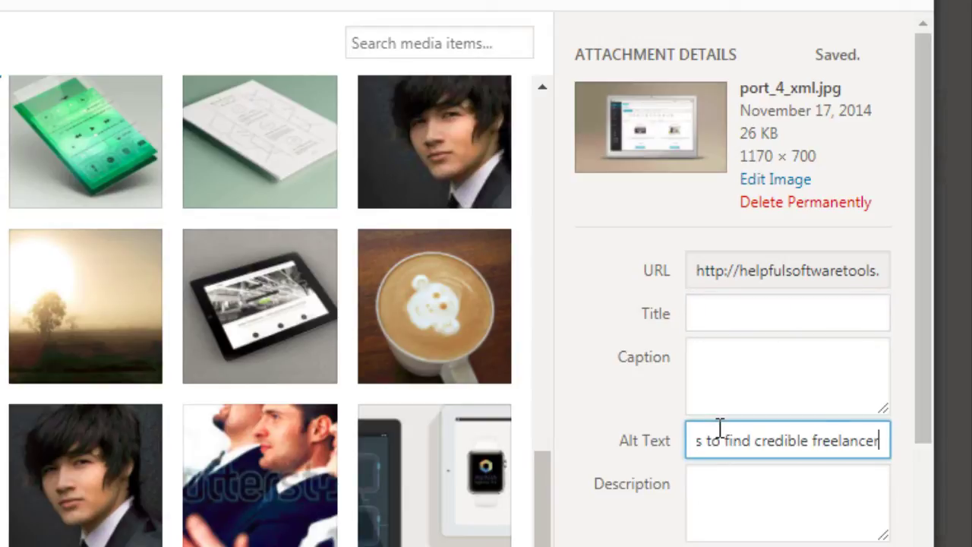
{"action": "left_click", "coordinate": [749, 307]}
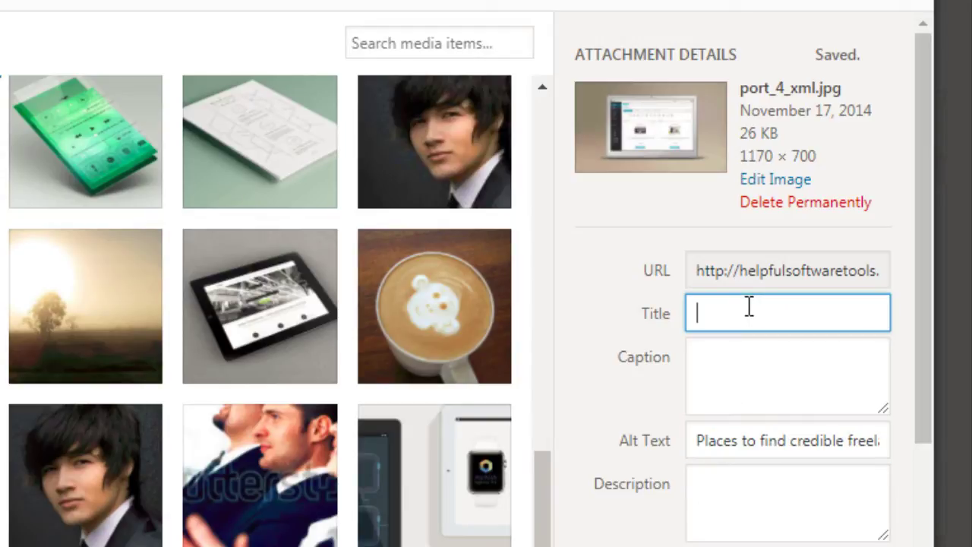
{"action": "type", "text": "To"}
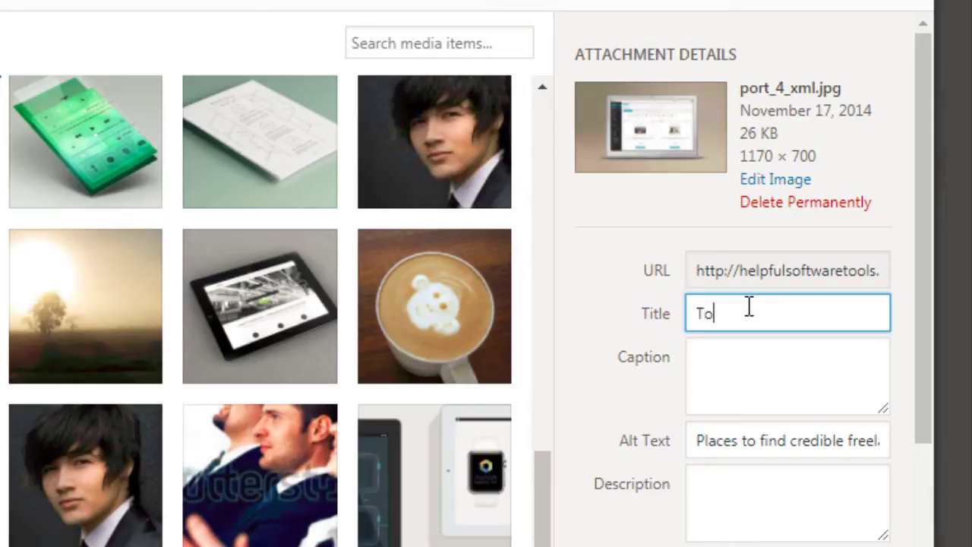
{"action": "type", "text": "p 10 places to f"}
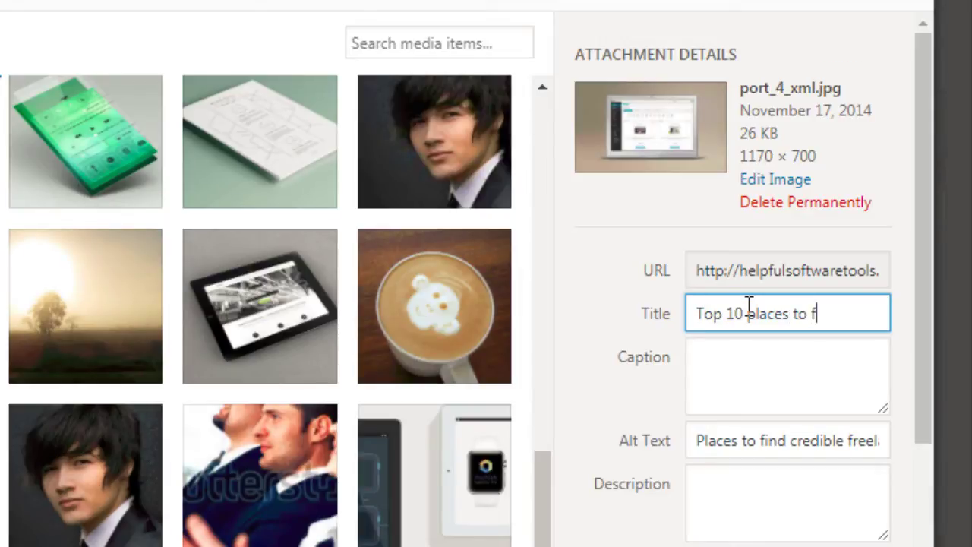
{"action": "type", "text": "ind credible "}
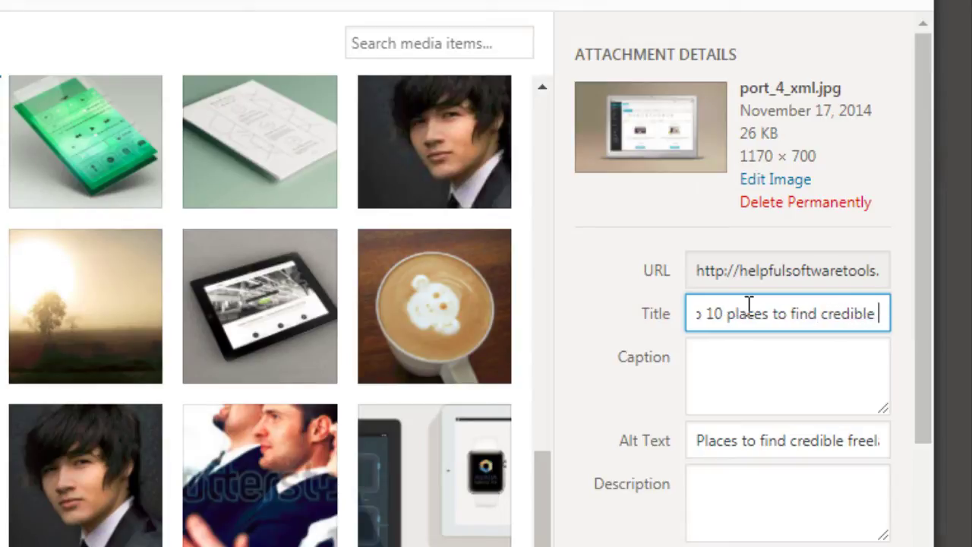
{"action": "type", "text": "freelancers"}
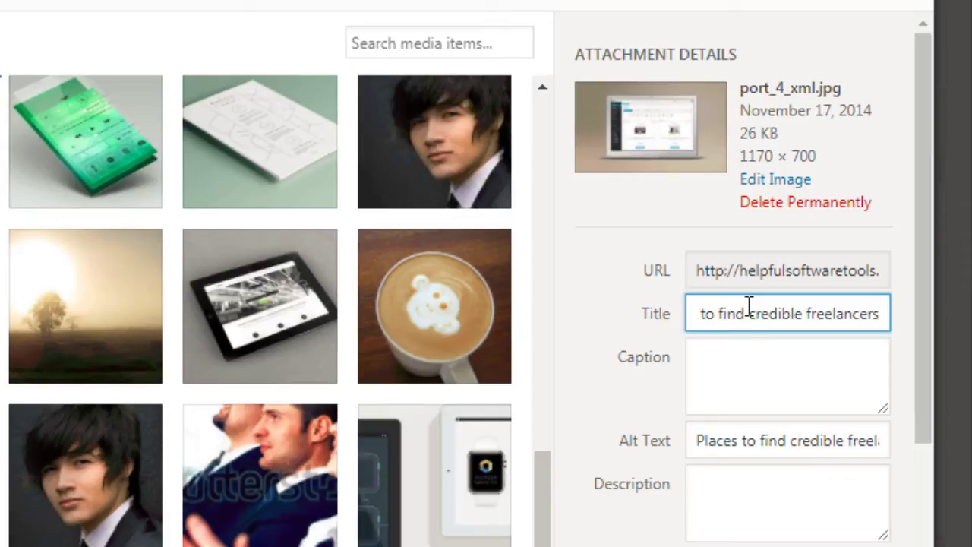
Step: Caption the image 'this image shows a screenshot of the top ten places to find great freelancers.'
{"action": "left_click", "coordinate": [734, 378]}
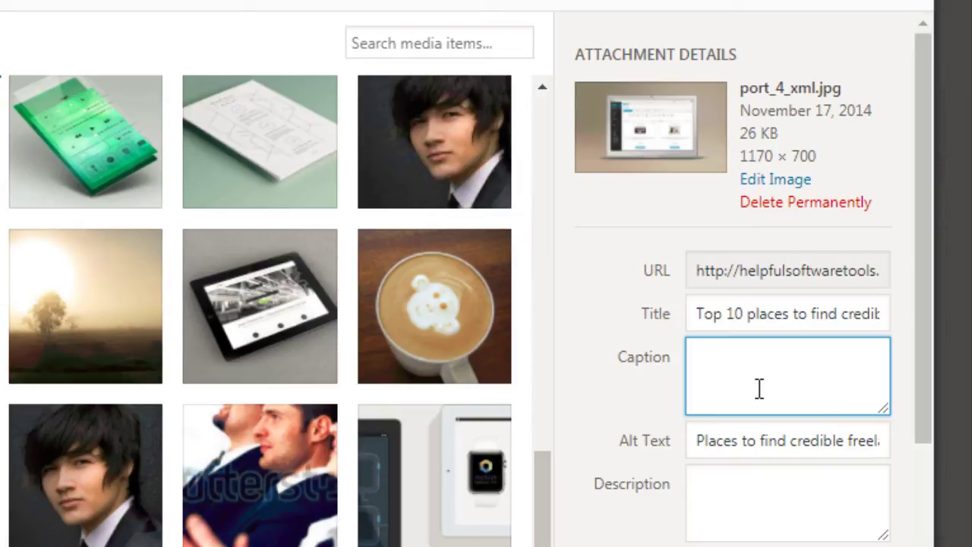
{"action": "type", "text": "this image show"}
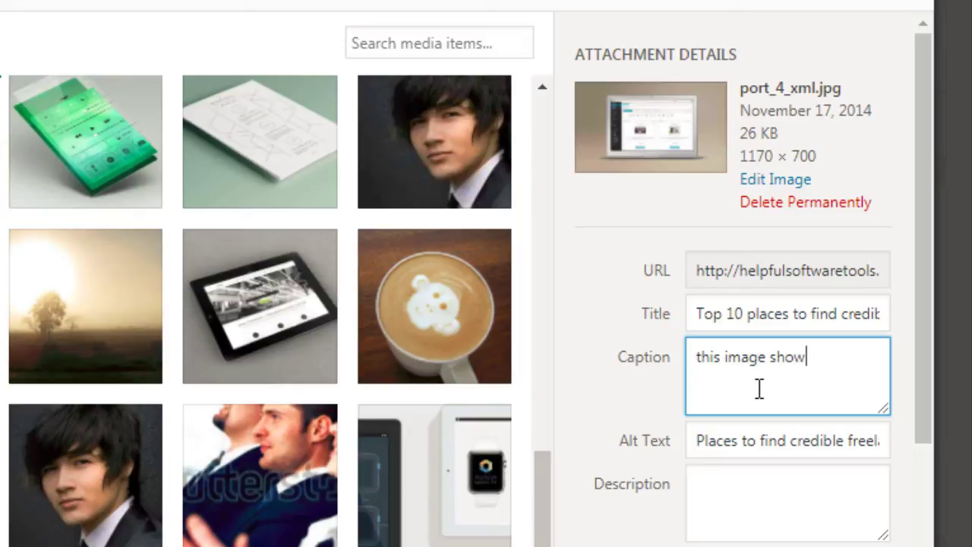
{"action": "type", "text": "s a screen"}
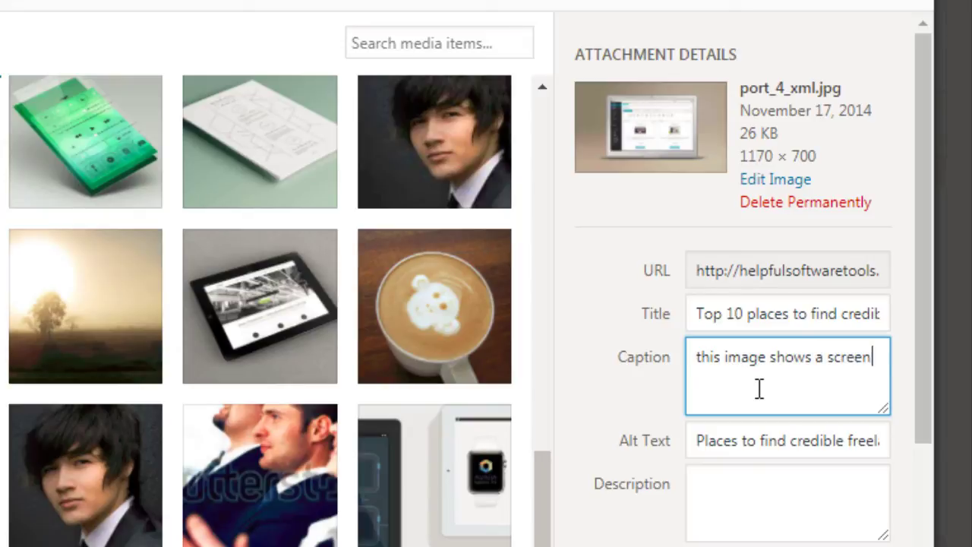
{"action": "type", "text": "shot of the top "}
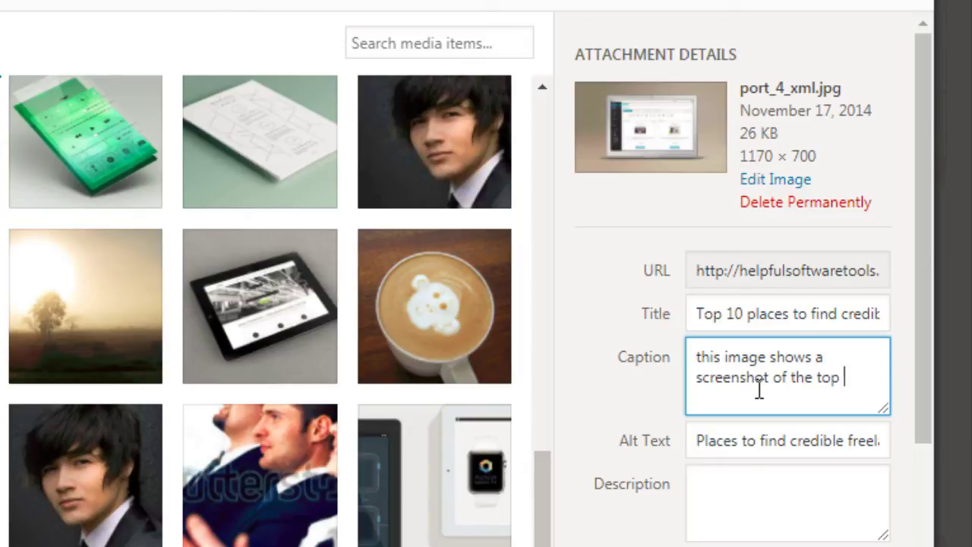
{"action": "type", "text": "ten places to find "}
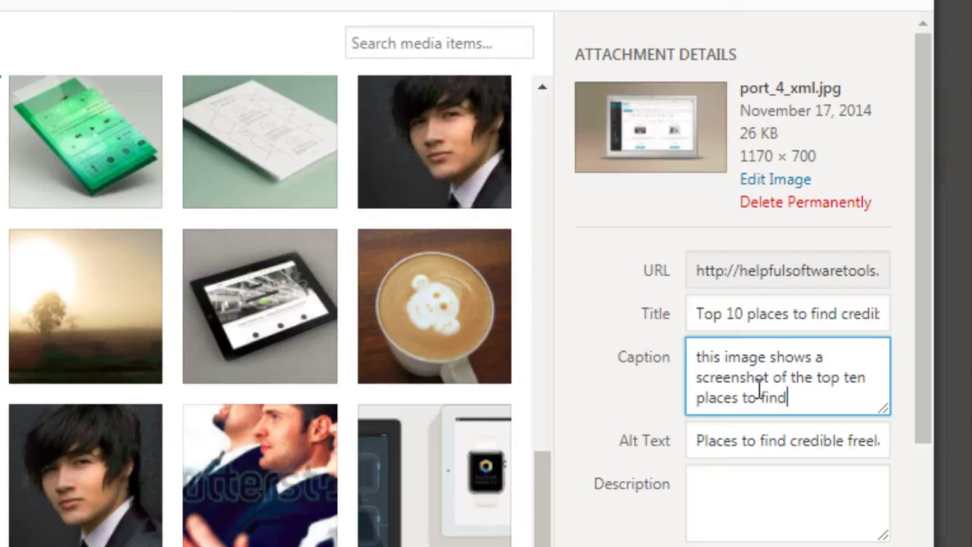
{"action": "type", "text": "great freelanc"}
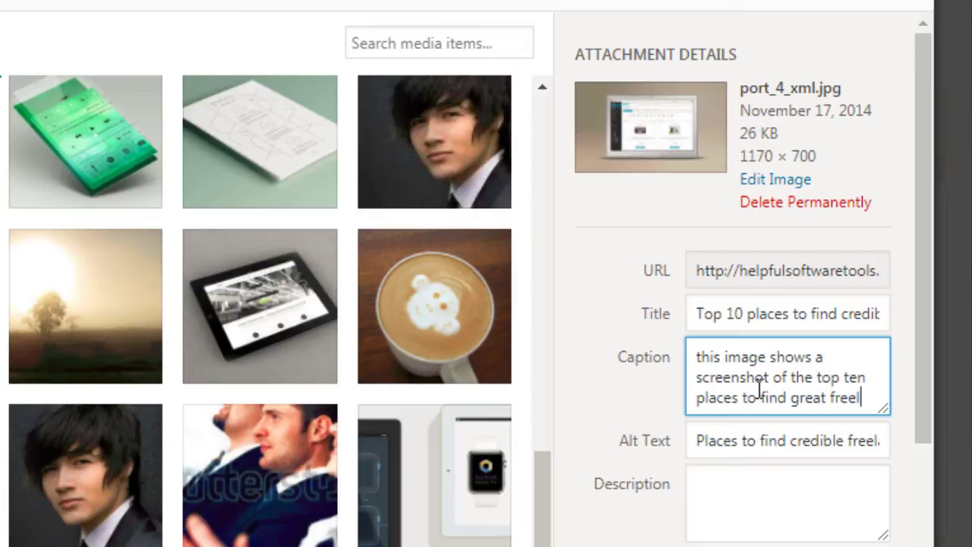
{"action": "type", "text": "ers."}
{"action": "key", "text": "Tab"}
{"action": "key", "text": "Tab"}
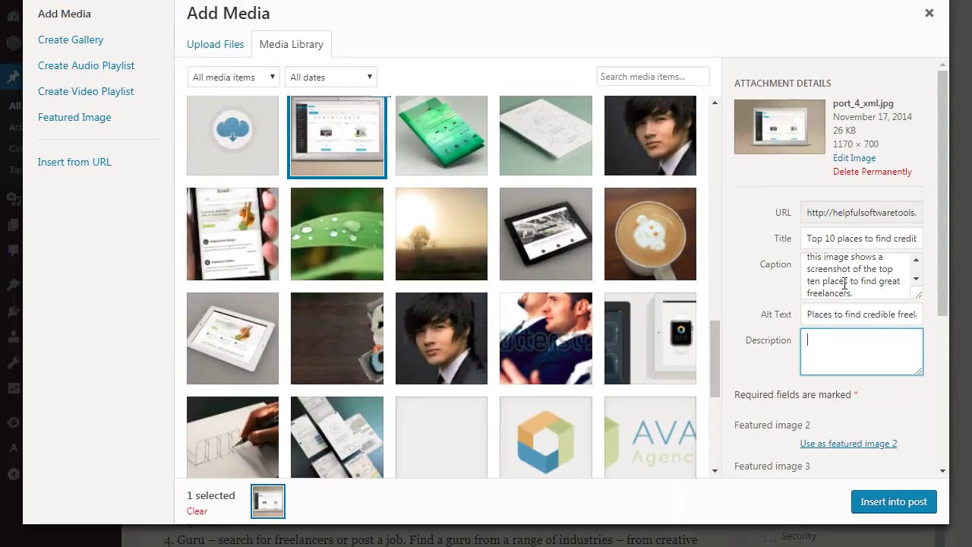
Step: Insert the laptop screenshot into the post and review its alternative text and caption
{"action": "left_click", "coordinate": [897, 504]}
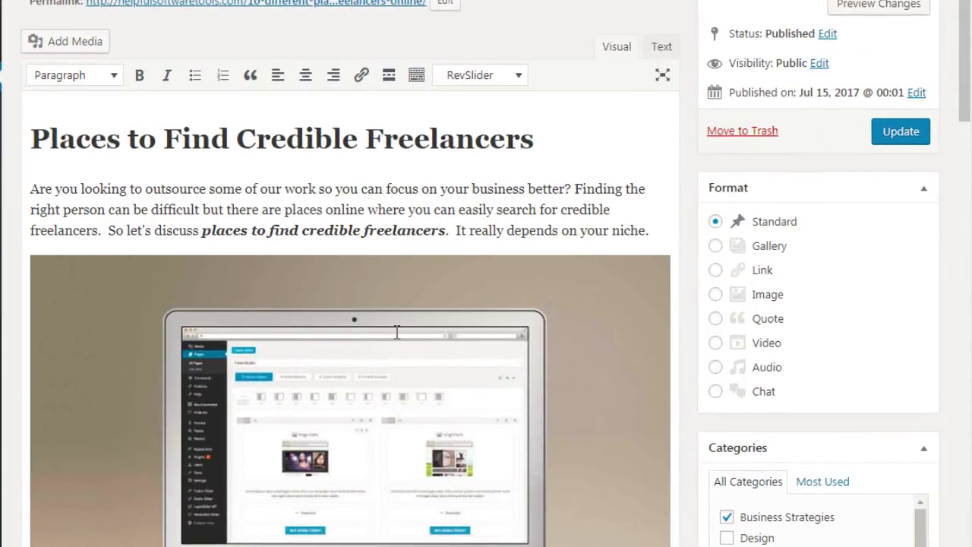
{"action": "left_click", "coordinate": [397, 332]}
{"action": "scroll", "coordinate": [396, 323], "scroll_direction": "down", "scroll_amount": 3}
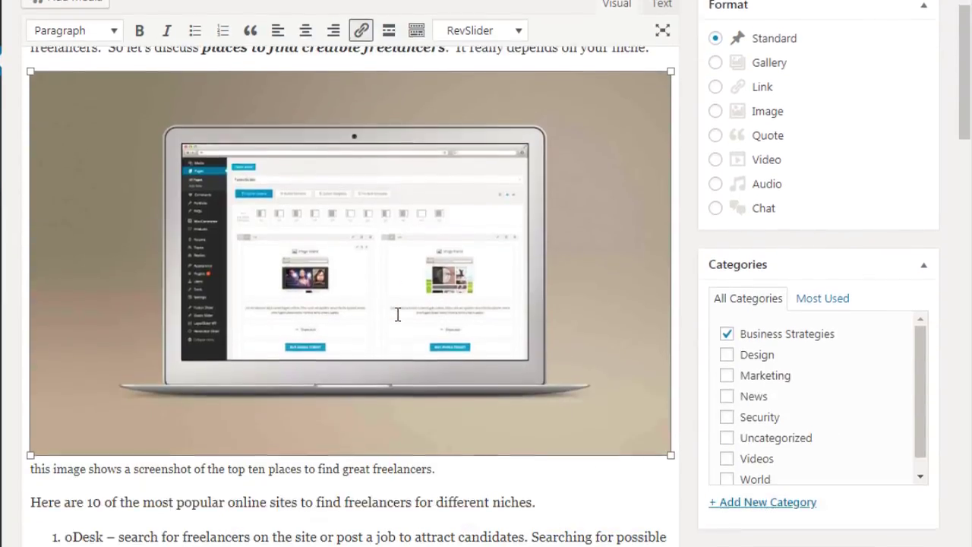
{"action": "scroll", "coordinate": [397, 313], "scroll_direction": "up", "scroll_amount": 1}
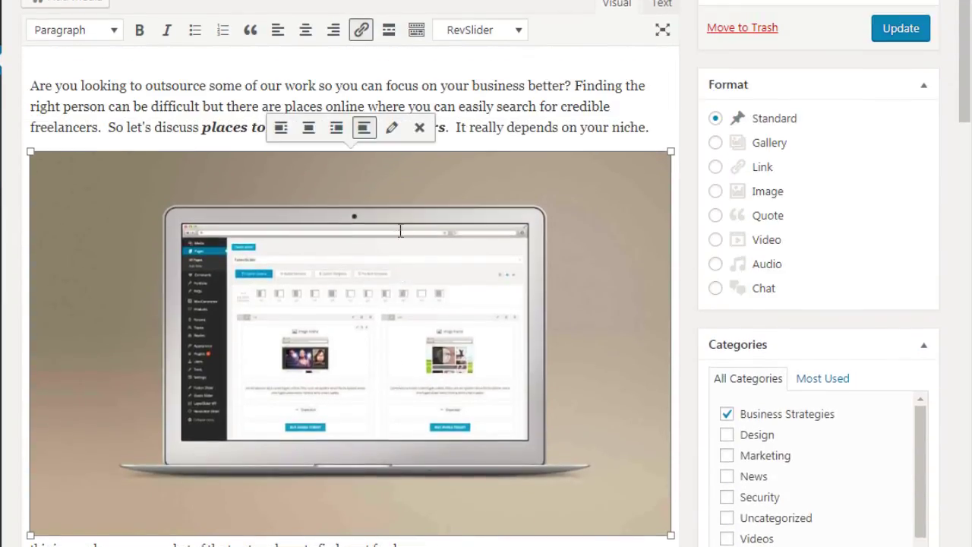
{"action": "left_click", "coordinate": [394, 131]}
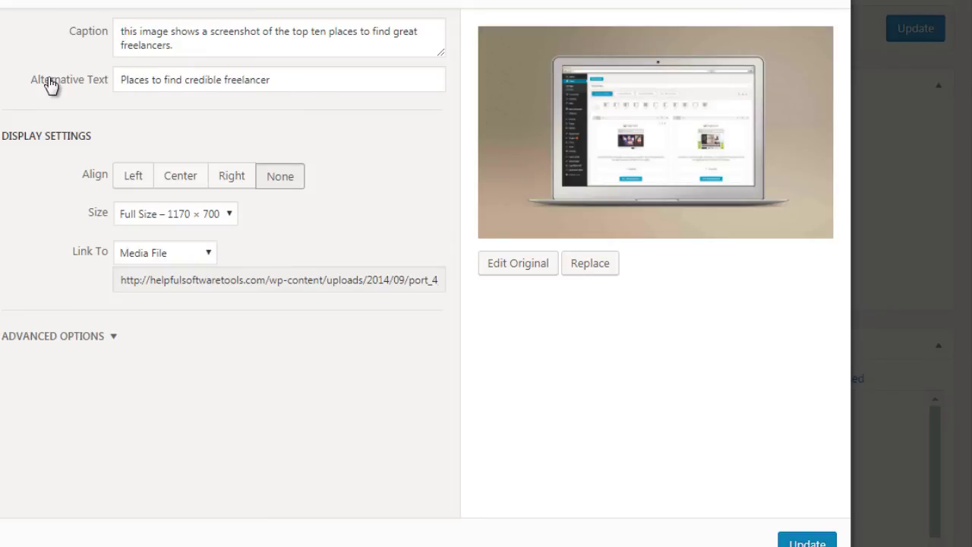
{"action": "left_click", "coordinate": [289, 76]}
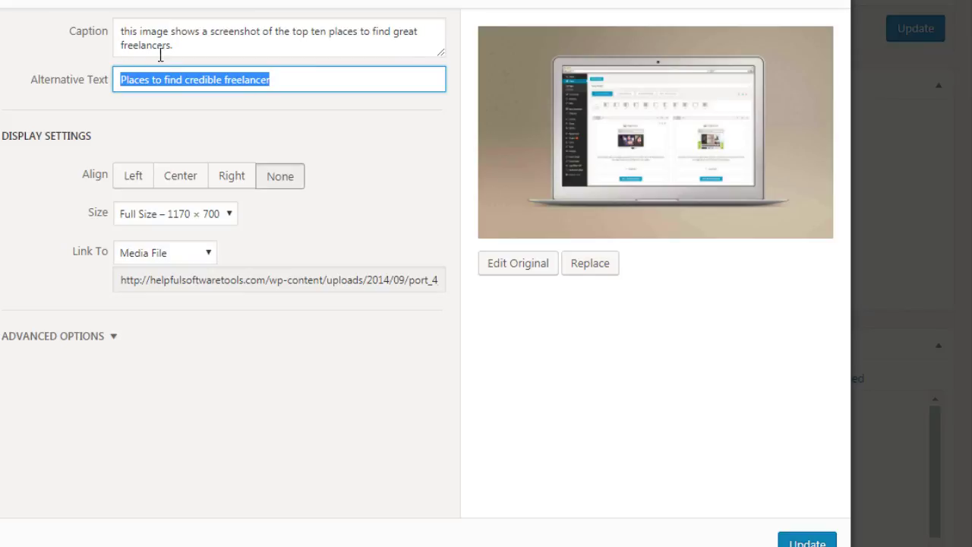
{"action": "left_click", "coordinate": [188, 45]}
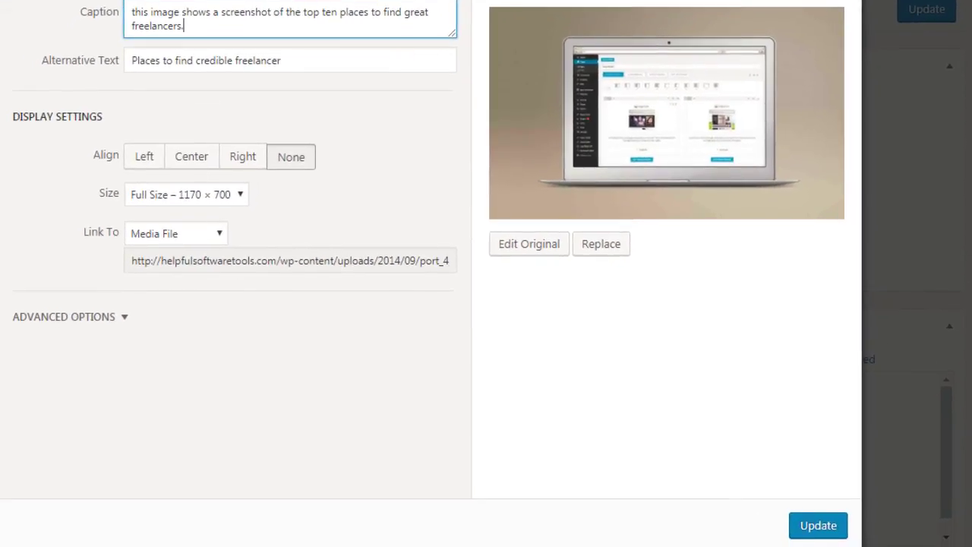
{"action": "left_click", "coordinate": [818, 525]}
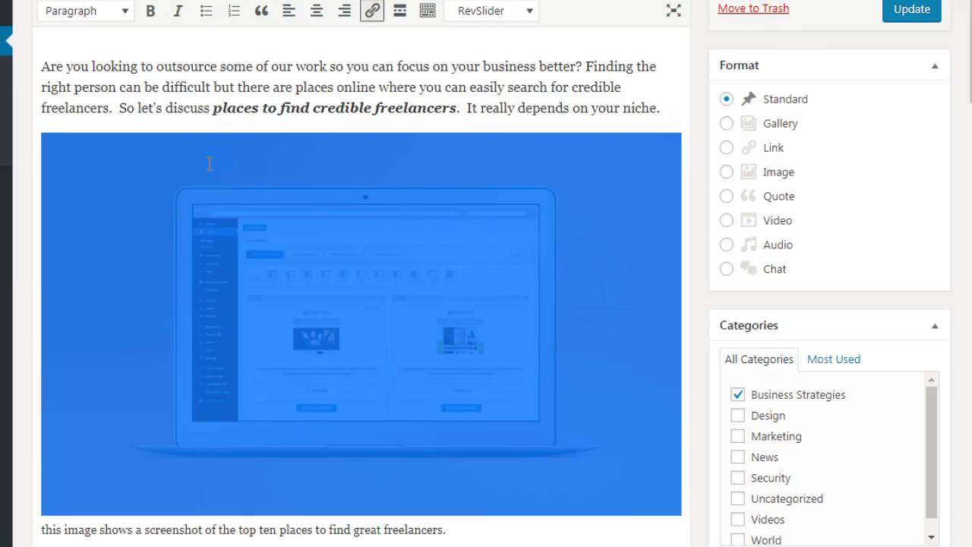
{"action": "left_click", "coordinate": [216, 108]}
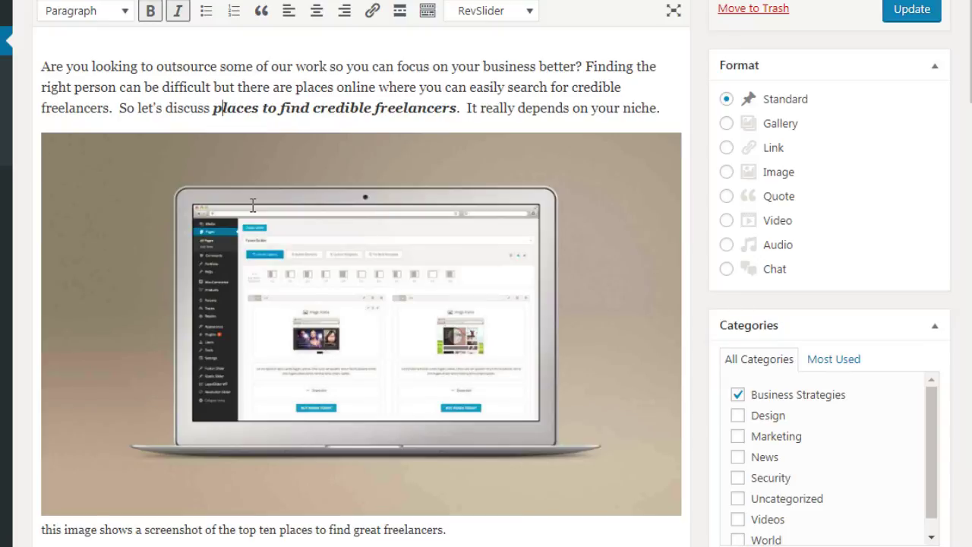
{"action": "scroll", "coordinate": [253, 206], "scroll_direction": "down", "scroll_amount": 7}
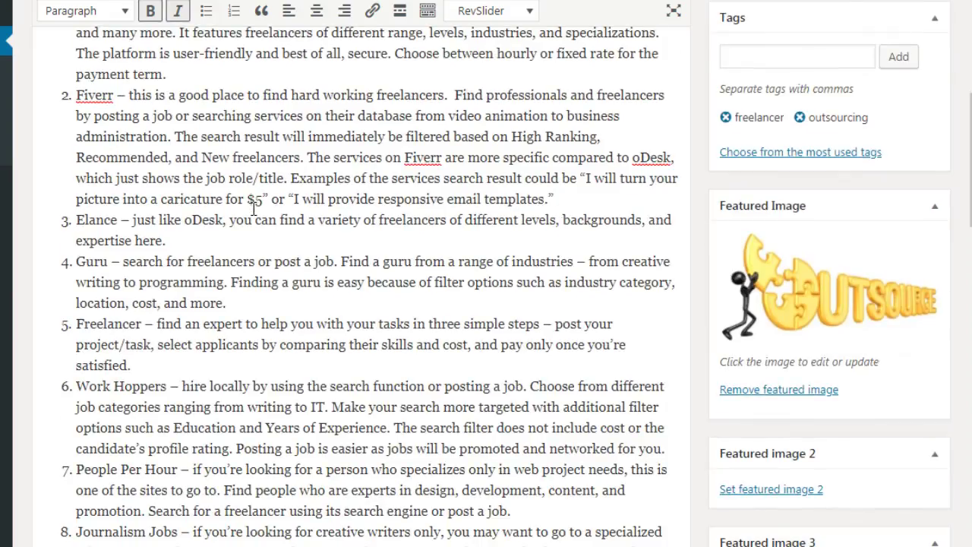
{"action": "scroll", "coordinate": [253, 210], "scroll_direction": "down", "scroll_amount": 5}
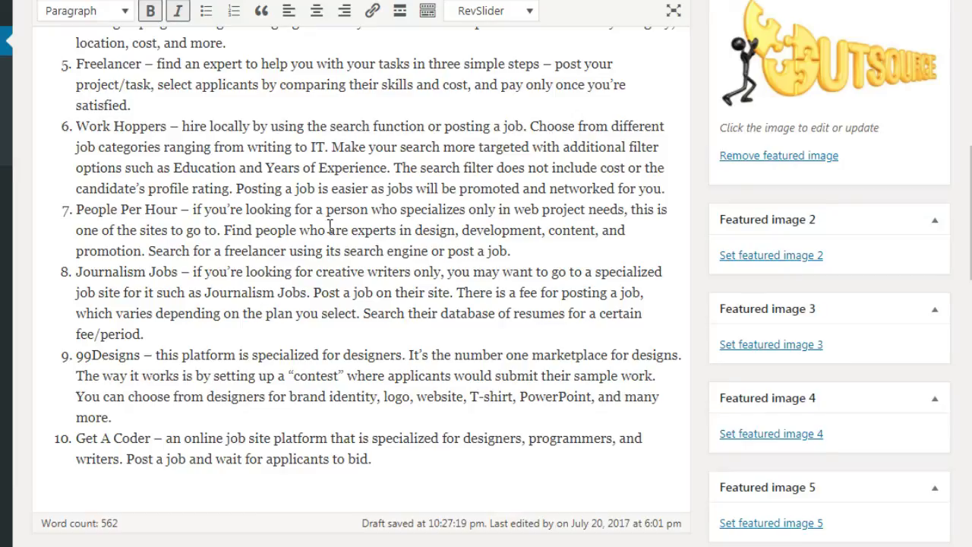
{"action": "scroll", "coordinate": [352, 228], "scroll_direction": "up", "scroll_amount": 1}
{"action": "scroll", "coordinate": [352, 227], "scroll_direction": "up", "scroll_amount": 8}
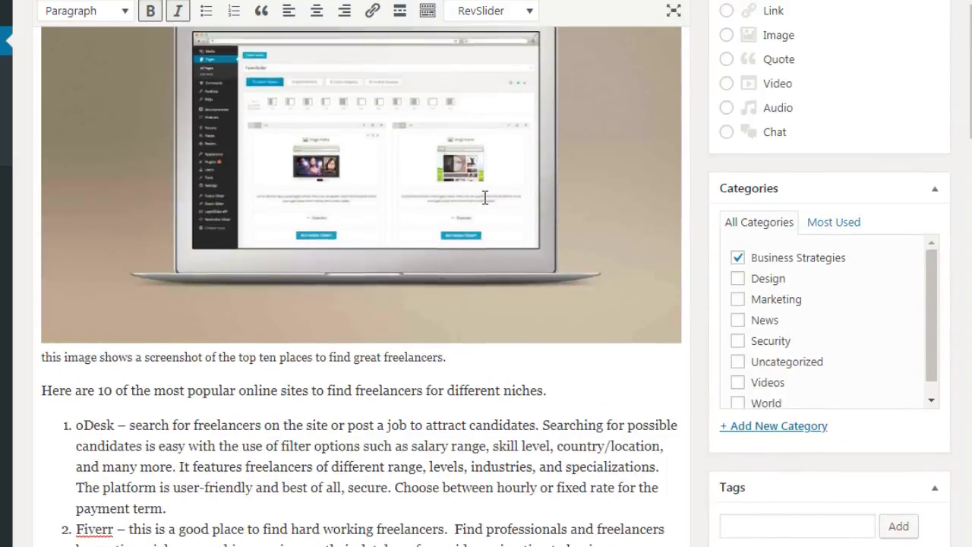
{"action": "scroll", "coordinate": [482, 198], "scroll_direction": "up", "scroll_amount": 5}
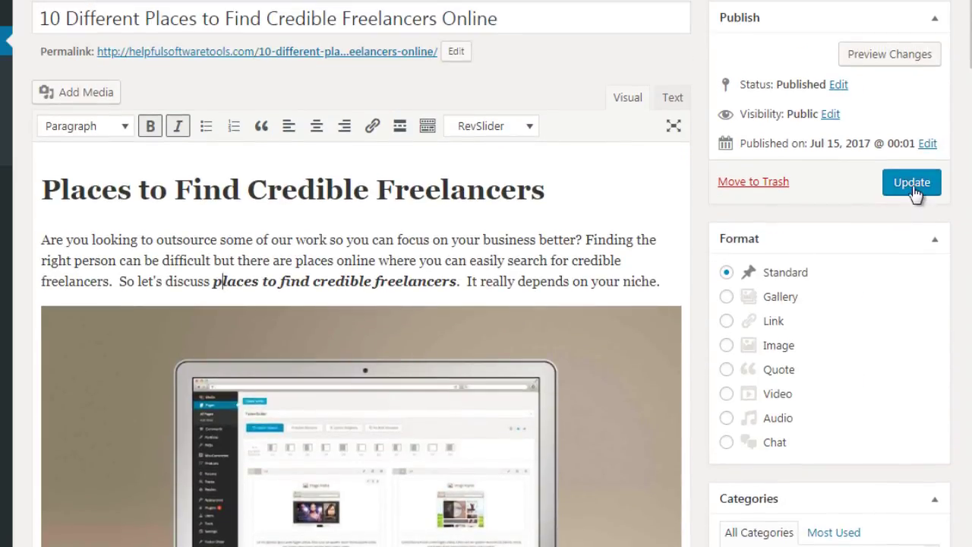